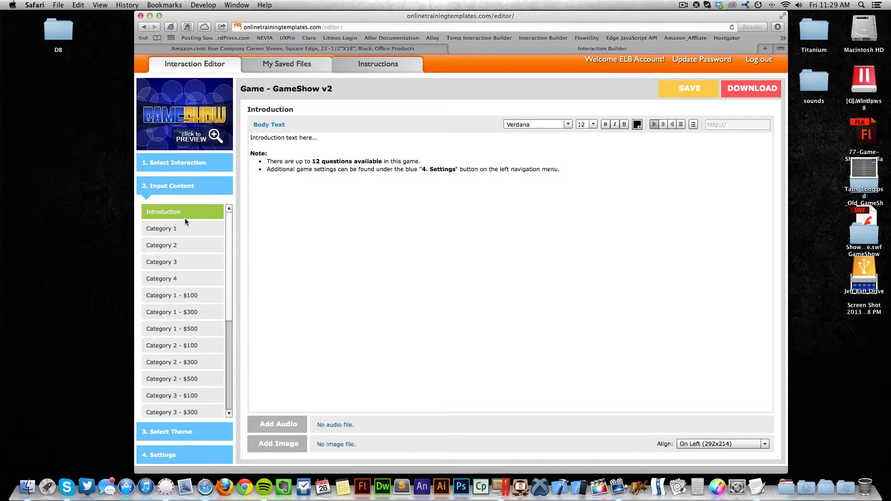
Step: Show the Game - GameShow v2 folder as a list and point out core, gameshow and index.html
{"action": "left_click", "coordinate": [752, 88]}
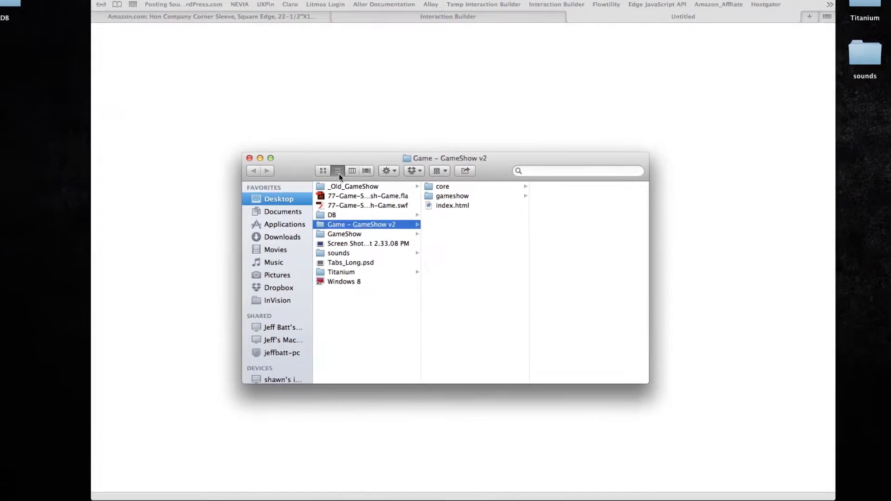
{"action": "left_click", "coordinate": [351, 184]}
{"action": "left_click", "coordinate": [360, 223]}
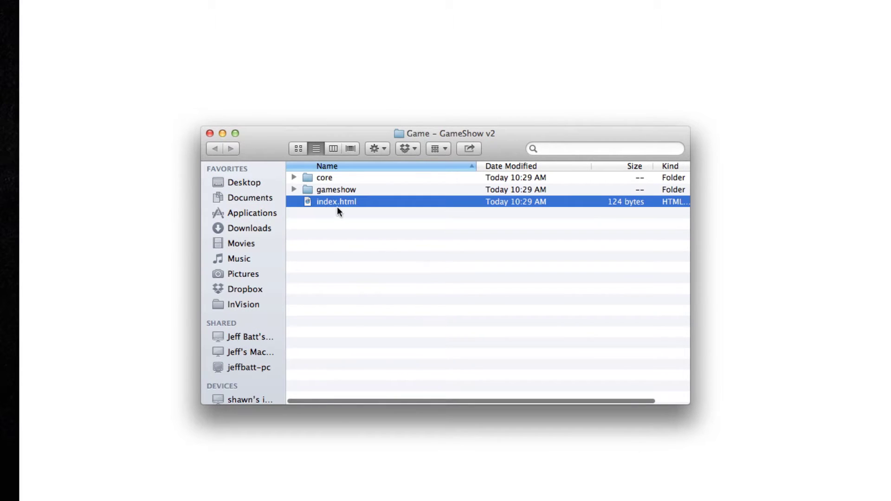
{"action": "left_click", "coordinate": [338, 189]}
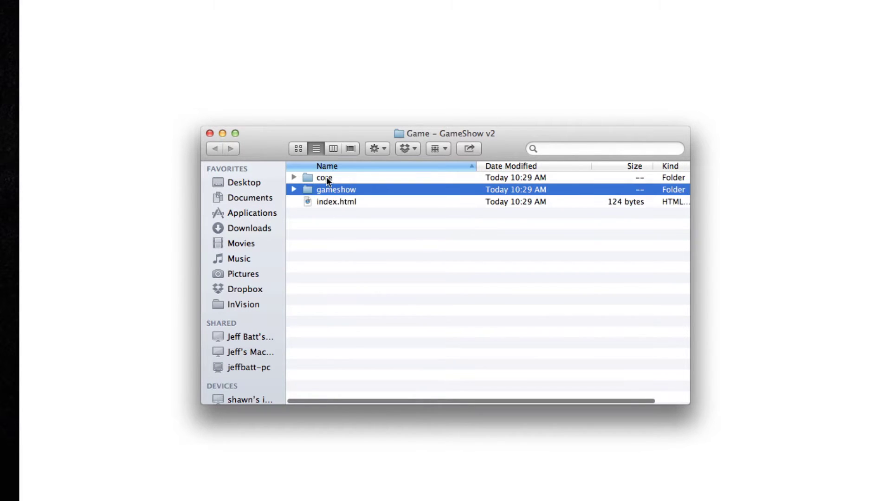
{"action": "left_click", "coordinate": [327, 178]}
{"action": "left_click", "coordinate": [331, 204]}
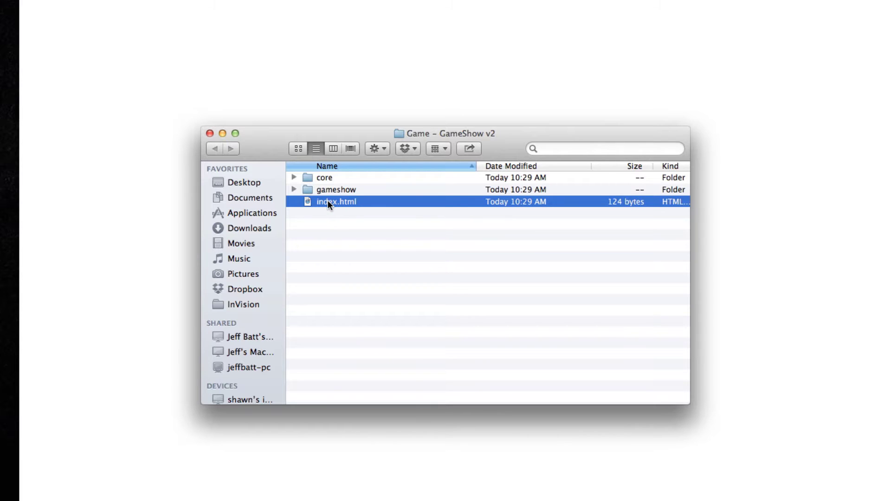
Step: Open index.html in the text editor and select its gameshow/game.html redirect path
{"action": "mouse_move", "coordinate": [327, 202]}
{"action": "left_mouse_down"}
{"action": "mouse_move", "coordinate": [340, 216]}
{"action": "mouse_move", "coordinate": [341, 207]}
{"action": "left_mouse_up"}
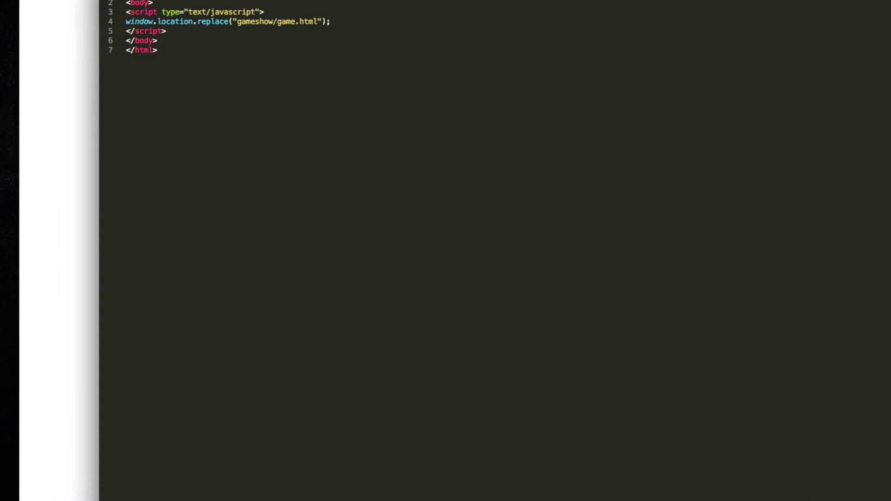
{"action": "left_click_drag", "start_coordinate": [256, 68], "coordinate": [337, 67]}
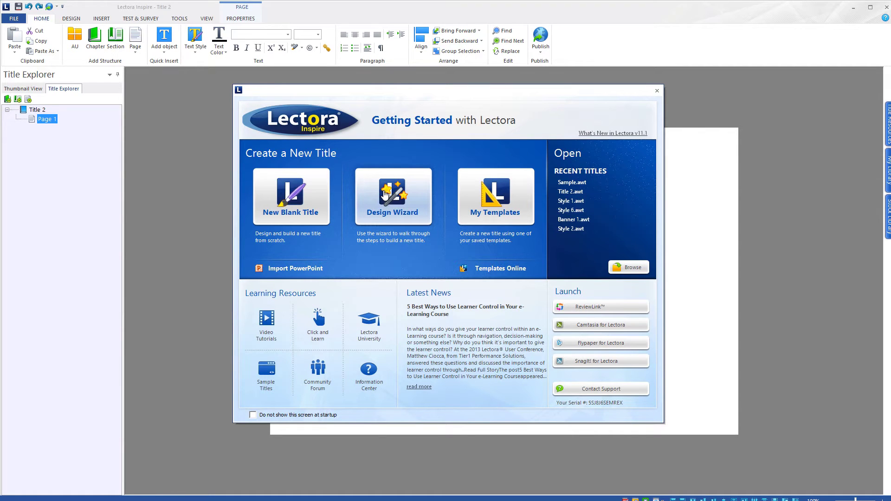
Step: Start a New Blank Title and save it with the Title Name 'Sample'
{"action": "left_click", "coordinate": [295, 201]}
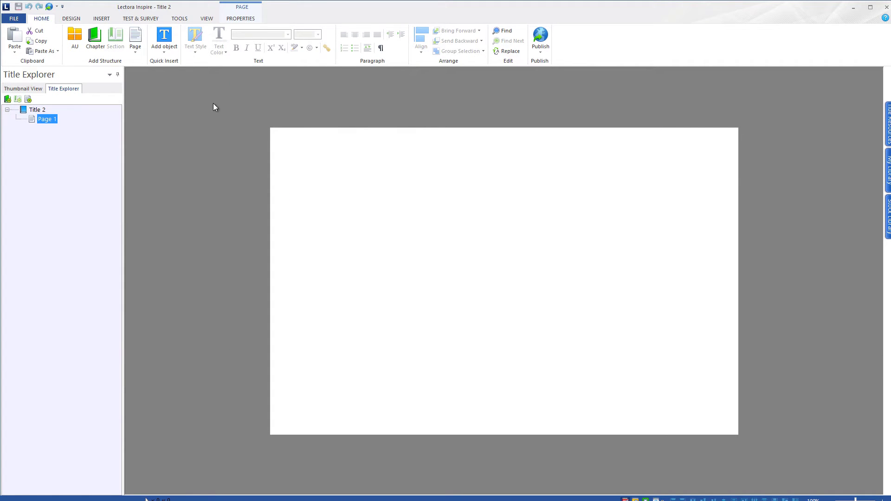
{"action": "key", "text": "ctrl+s"}
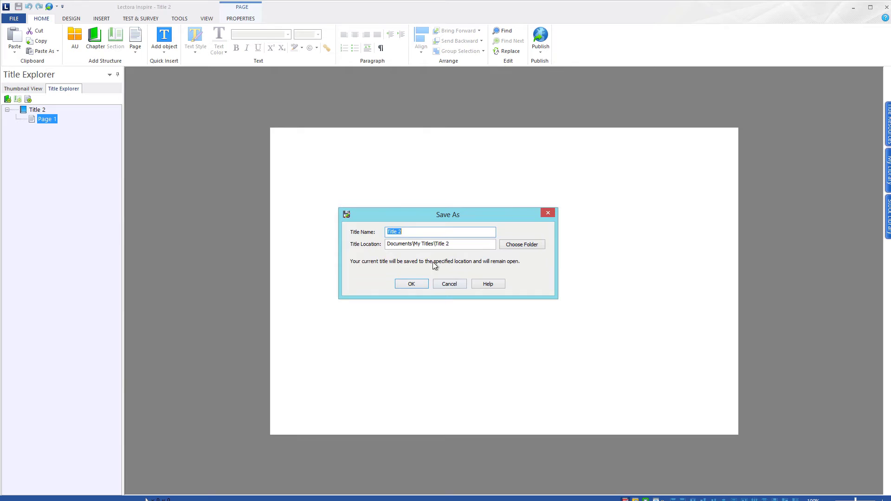
{"action": "type", "text": "Sample"}
{"action": "key", "text": "Return"}
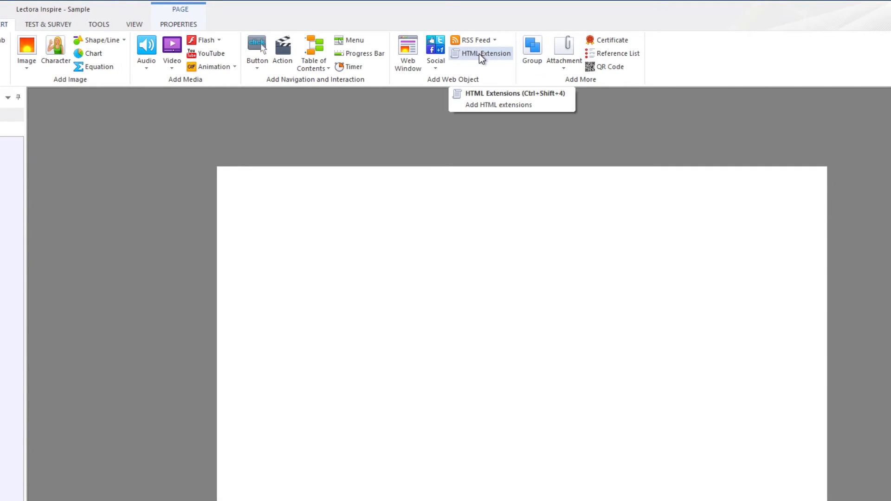
Step: Insert an HTML Extension object from the Add Web Object group onto Page 1
{"action": "left_click", "coordinate": [494, 54]}
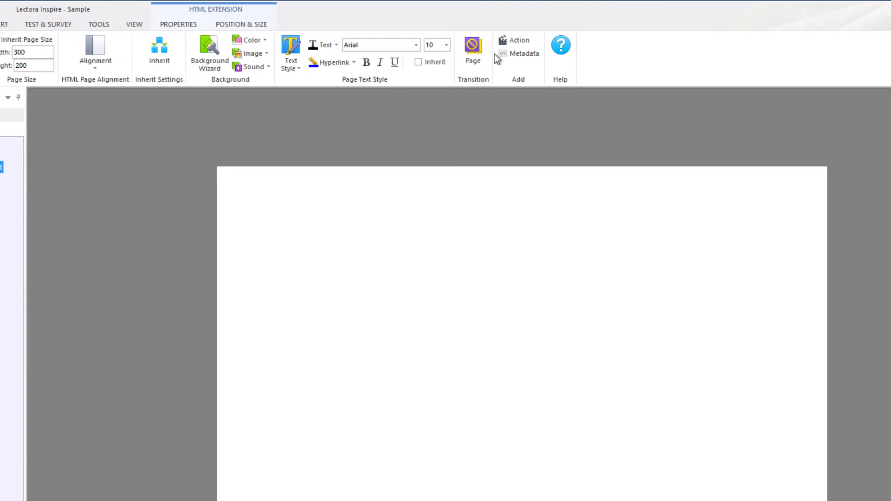
Step: Place the new HTML object and set its size to width 920, height 540
{"action": "left_click_drag", "start_coordinate": [519, 358], "coordinate": [439, 259]}
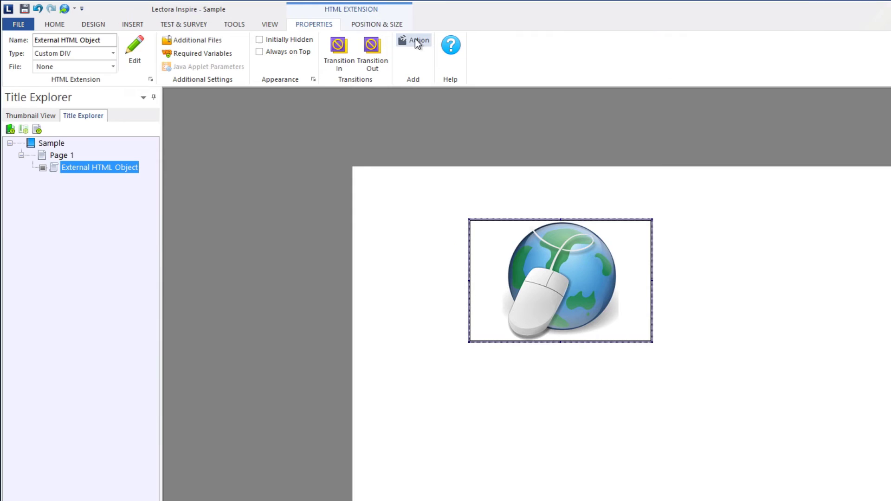
{"action": "left_click", "coordinate": [388, 24]}
{"action": "double_click", "coordinate": [273, 40]}
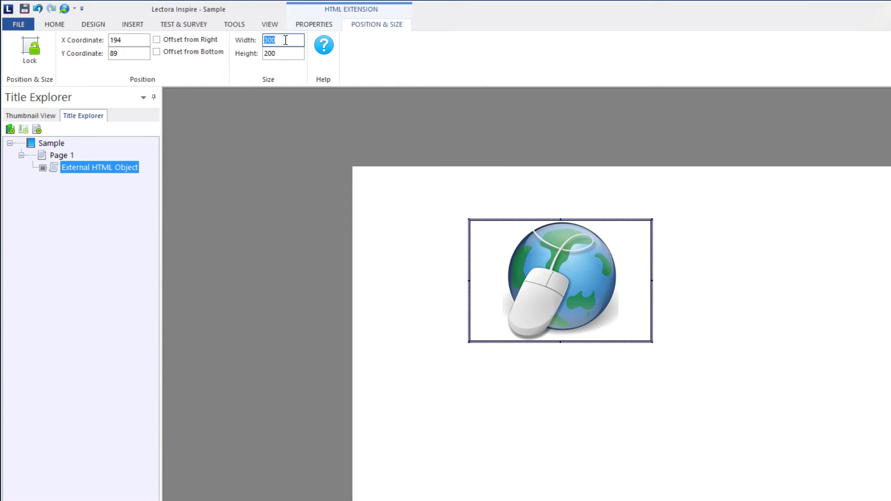
{"action": "key", "text": "Home"}
{"action": "key", "text": "Right"}
{"action": "key", "text": "BackSpace"}
{"action": "key", "text": "BackSpace"}
{"action": "key", "text": "BackSpace"}
{"action": "type", "text": "920"}
{"action": "left_click", "coordinate": [274, 57]}
{"action": "double_click", "coordinate": [288, 54]}
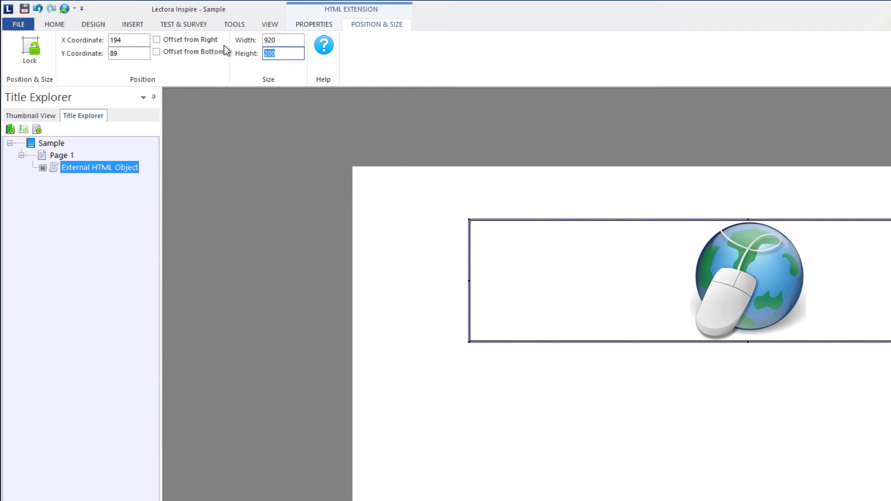
{"action": "type", "text": "540"}
{"action": "left_click", "coordinate": [450, 399]}
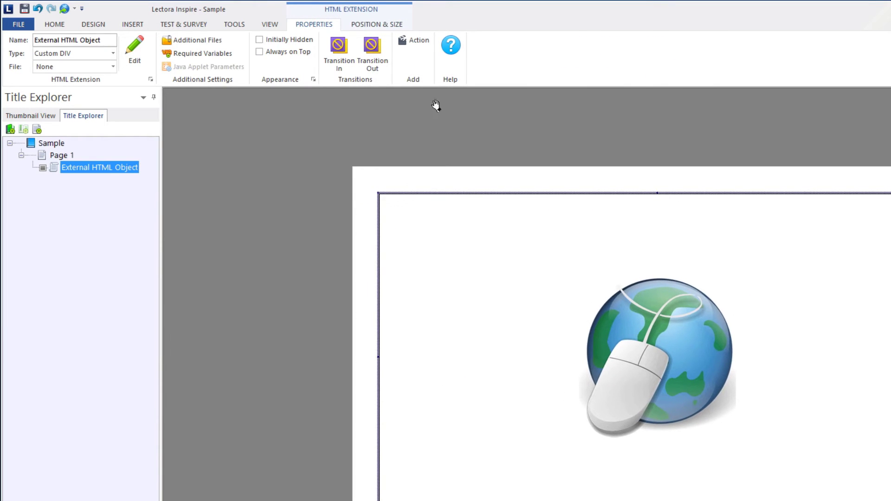
Step: Narrow the object to width 720 and move it about 134 px right
{"action": "left_click", "coordinate": [376, 24]}
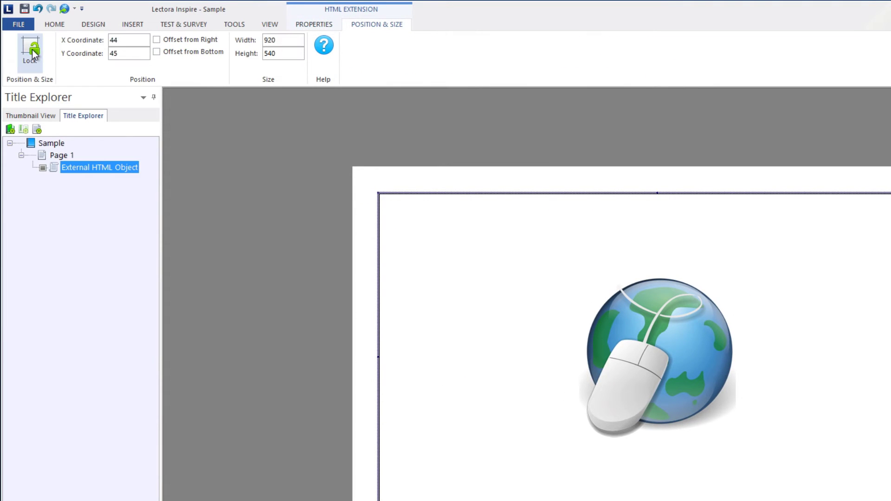
{"action": "double_click", "coordinate": [271, 41]}
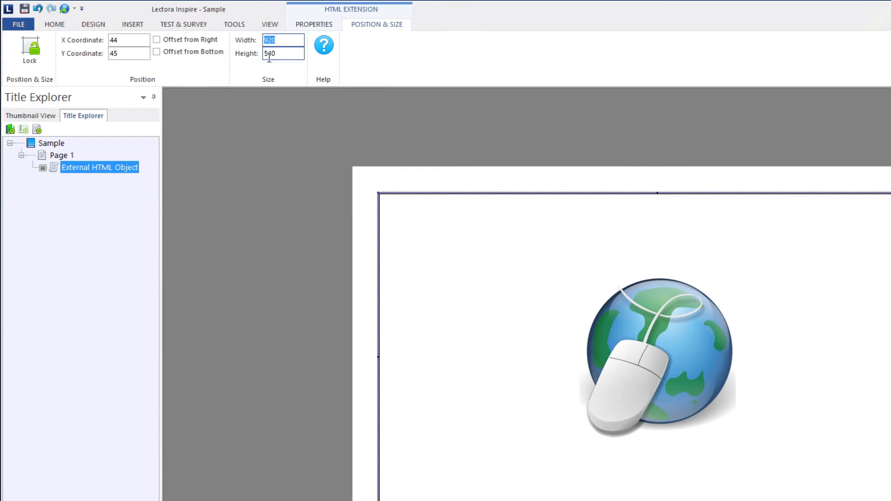
{"action": "left_click", "coordinate": [277, 41]}
{"action": "left_click_drag", "start_coordinate": [280, 40], "coordinate": [255, 38]}
{"action": "type", "text": "720"}
{"action": "left_click", "coordinate": [255, 205]}
{"action": "left_click_drag", "start_coordinate": [570, 286], "coordinate": [619, 287]}
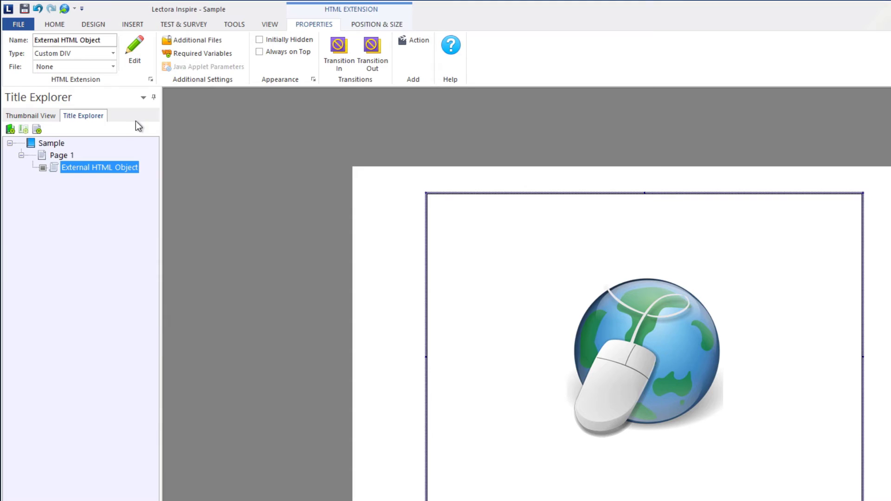
Step: Check Page 1's size, reselect the External HTML Object, and open its Additional Files settings
{"action": "left_click", "coordinate": [193, 122]}
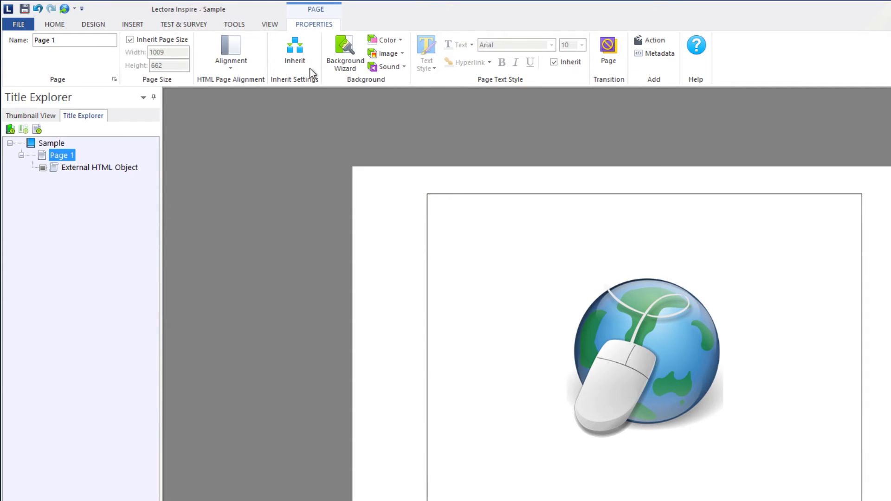
{"action": "left_click", "coordinate": [605, 284]}
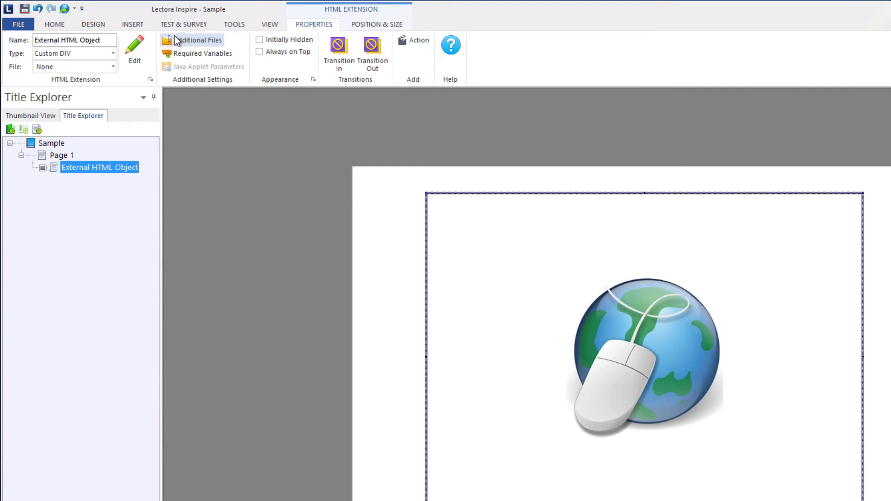
{"action": "left_click", "coordinate": [205, 42]}
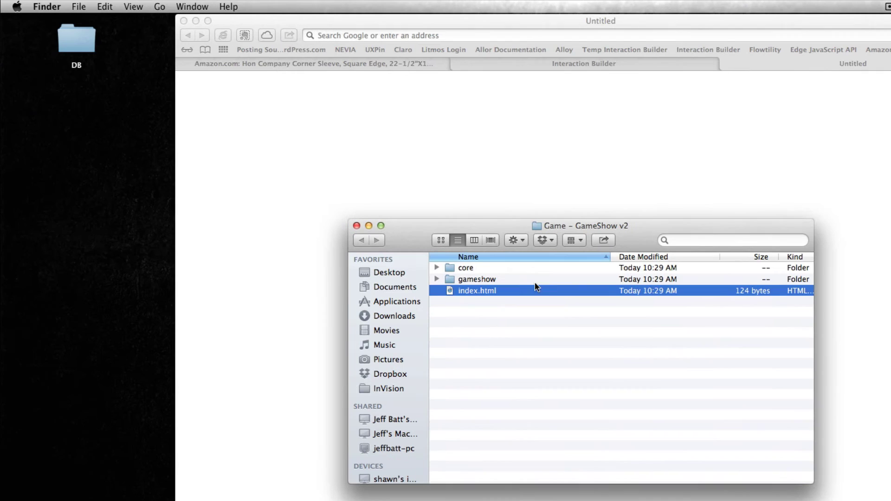
{"action": "key", "text": "Up"}
{"action": "key", "text": "Up"}
{"action": "key", "text": "Down"}
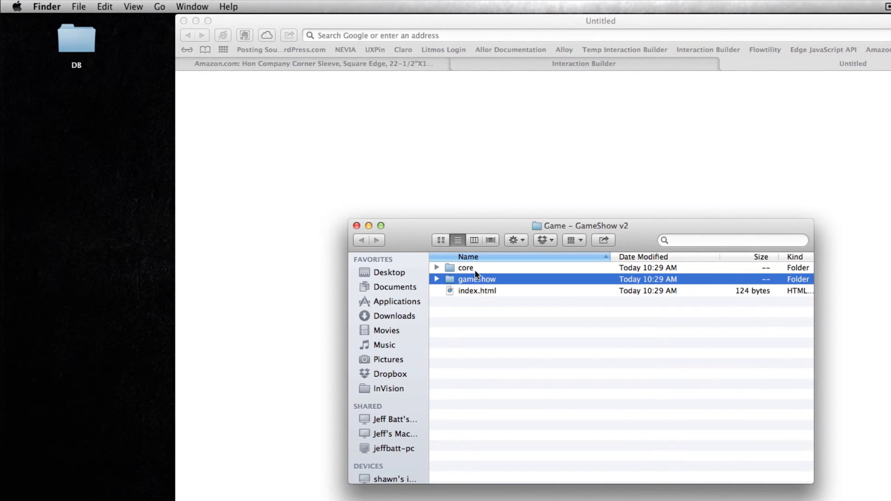
{"action": "key", "text": "Up"}
{"action": "left_click", "coordinate": [474, 279]}
{"action": "left_click", "coordinate": [478, 271]}
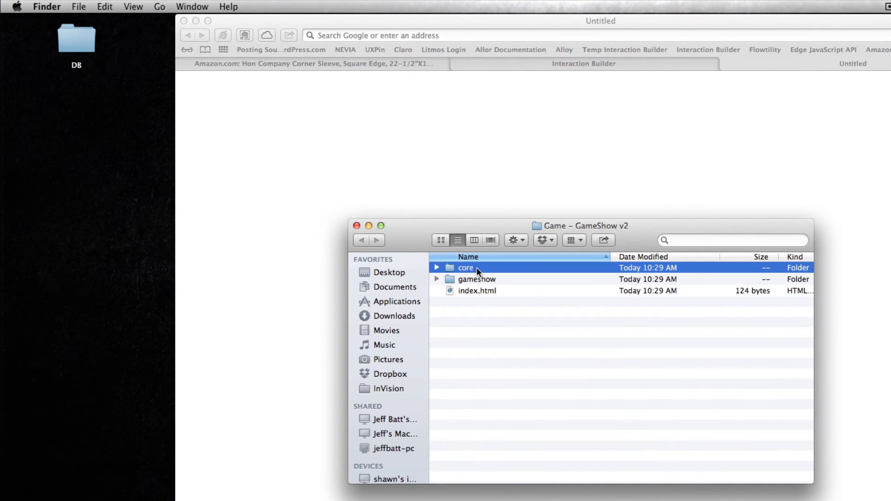
{"action": "left_click", "coordinate": [460, 290]}
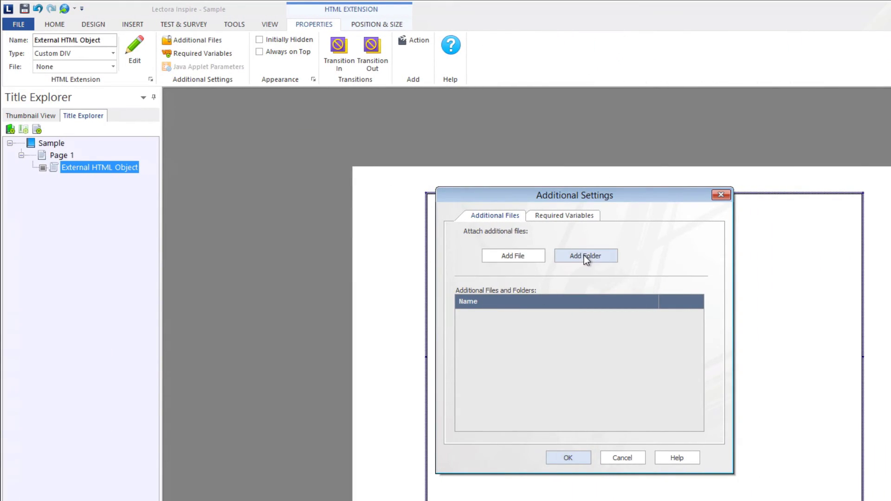
Step: Attach the gameshow folder from Game - GameShow v2 as an additional folder
{"action": "left_click", "coordinate": [584, 255]}
{"action": "left_click_drag", "start_coordinate": [739, 325], "coordinate": [740, 402]}
{"action": "double_click", "coordinate": [475, 303]}
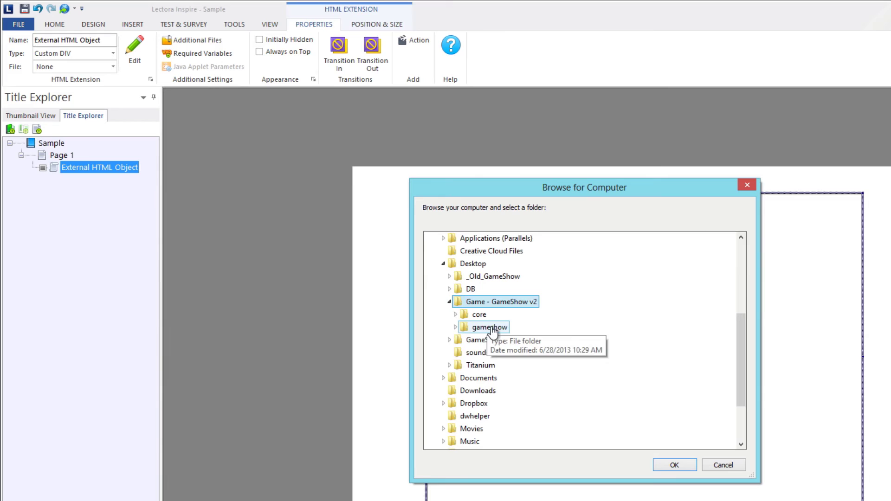
{"action": "double_click", "coordinate": [488, 328]}
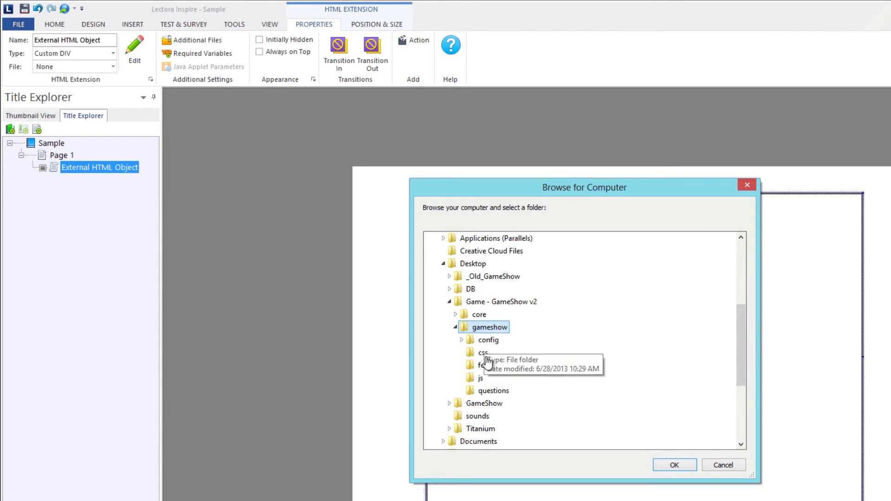
{"action": "left_click", "coordinate": [686, 462]}
Step: Attach the core folder as well and close the Additional Files settings
{"action": "left_click", "coordinate": [582, 256]}
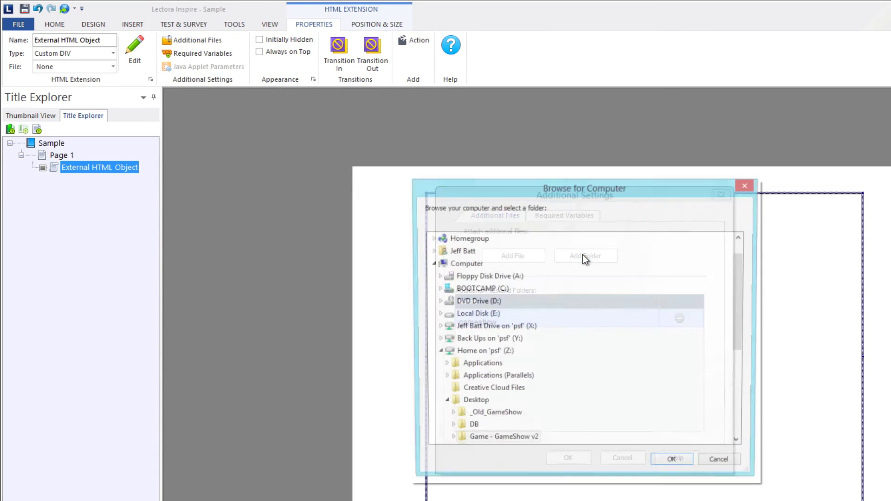
{"action": "left_click_drag", "start_coordinate": [739, 333], "coordinate": [740, 357]}
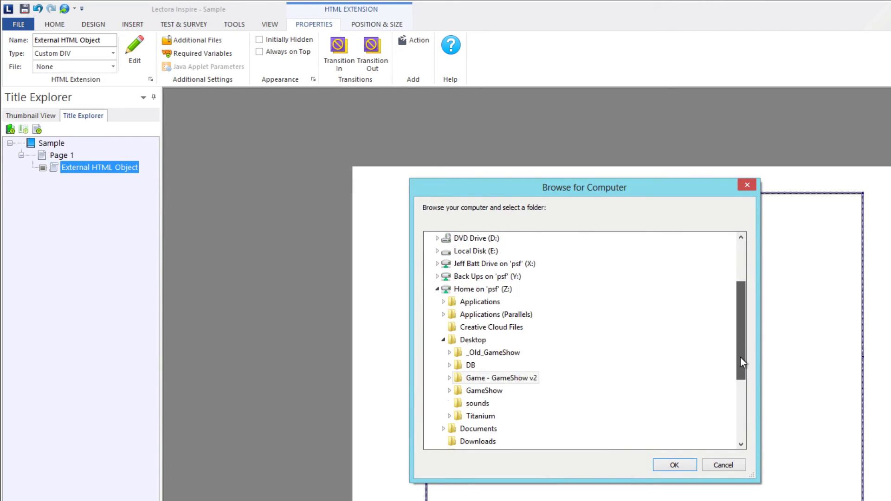
{"action": "double_click", "coordinate": [506, 378]}
{"action": "double_click", "coordinate": [479, 391]}
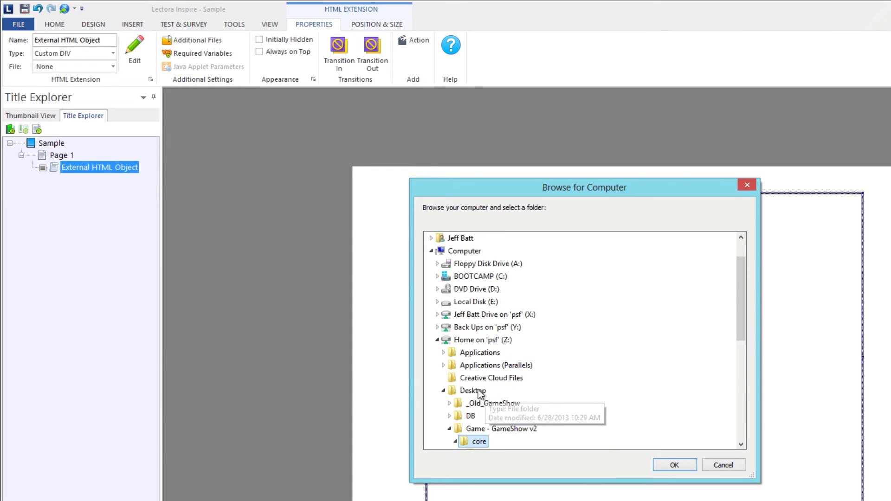
{"action": "left_click_drag", "start_coordinate": [742, 317], "coordinate": [742, 351]}
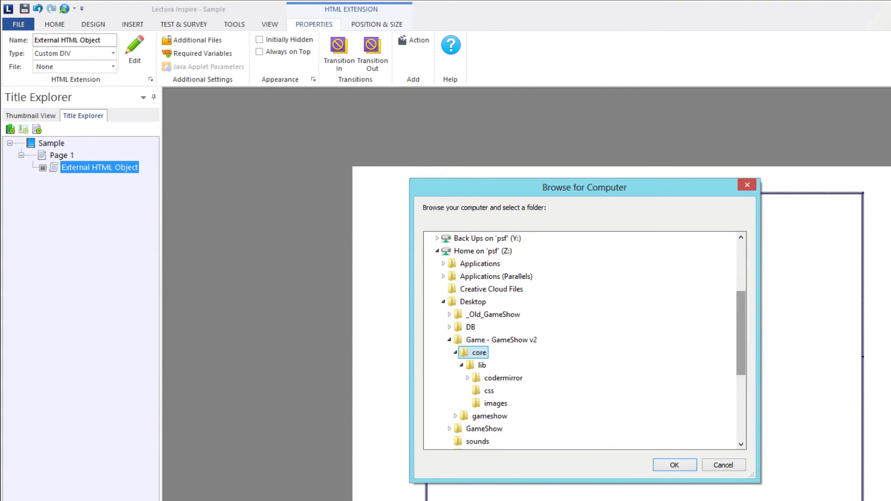
{"action": "left_click", "coordinate": [673, 464]}
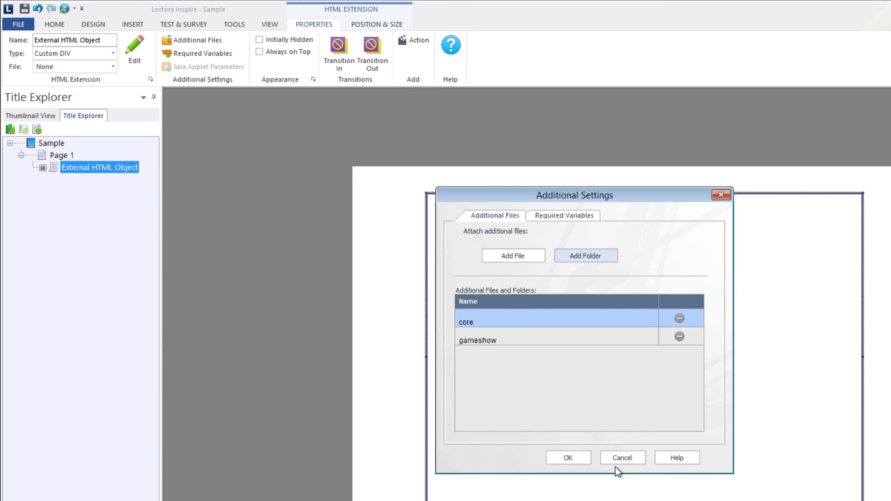
{"action": "left_click", "coordinate": [589, 460]}
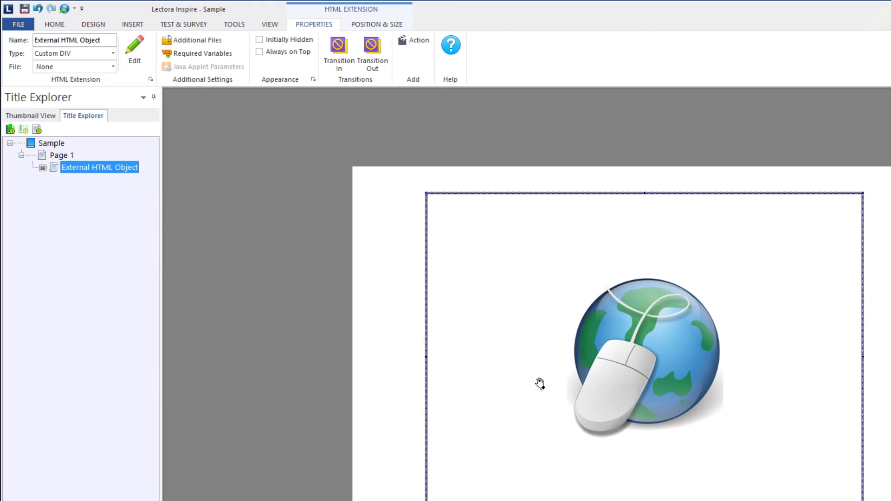
Step: Reselect the HTML extension and paste the iframe code into its code editor
{"action": "left_click", "coordinate": [258, 133]}
{"action": "left_click", "coordinate": [511, 209]}
{"action": "left_click", "coordinate": [140, 41]}
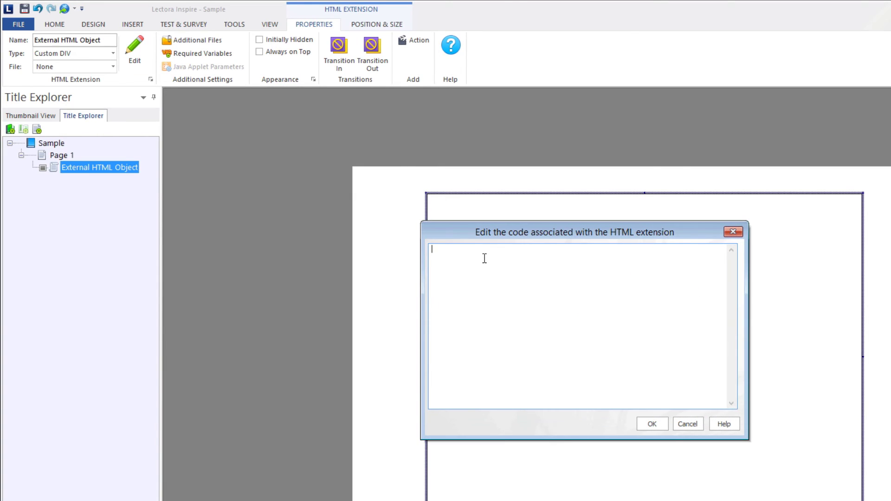
{"action": "left_click_drag", "start_coordinate": [498, 238], "coordinate": [504, 254]}
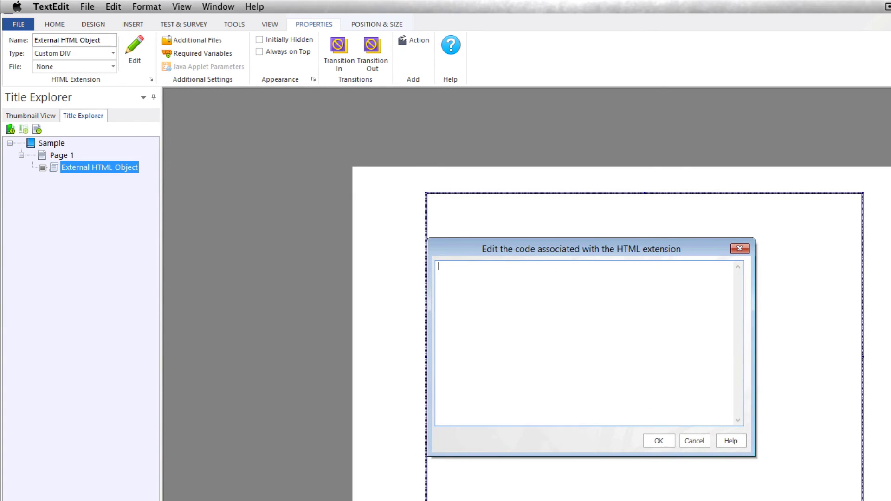
{"action": "left_click", "coordinate": [505, 323]}
{"action": "type", "text": "<iframe src=\"gameshow/game.html\" width=\"920\" height=\"540\" frameborder=\"0\"></iframe>"}
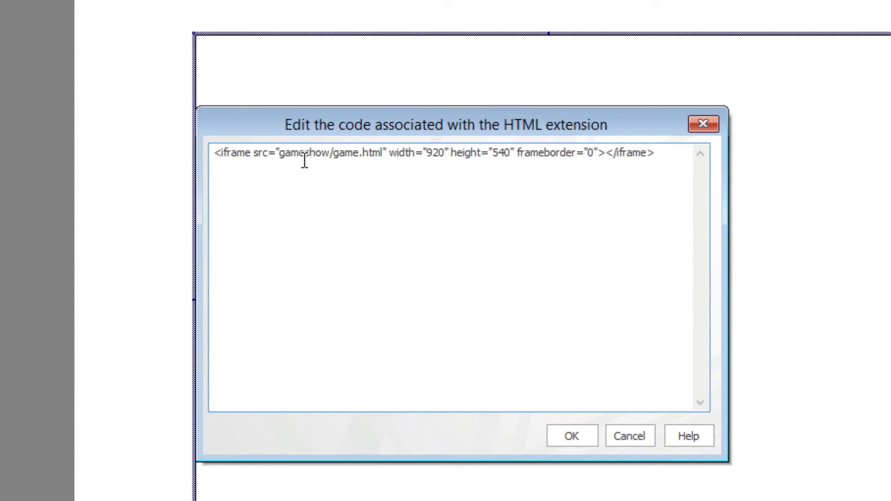
Step: Review the iframe's src gameshow/game.html, width 920, height 540 and frameborder 0, then confirm
{"action": "left_click", "coordinate": [258, 158]}
{"action": "left_click_drag", "start_coordinate": [214, 153], "coordinate": [330, 154]}
{"action": "left_click", "coordinate": [255, 153]}
{"action": "left_click", "coordinate": [323, 154]}
{"action": "left_click", "coordinate": [388, 153]}
{"action": "double_click", "coordinate": [405, 153]}
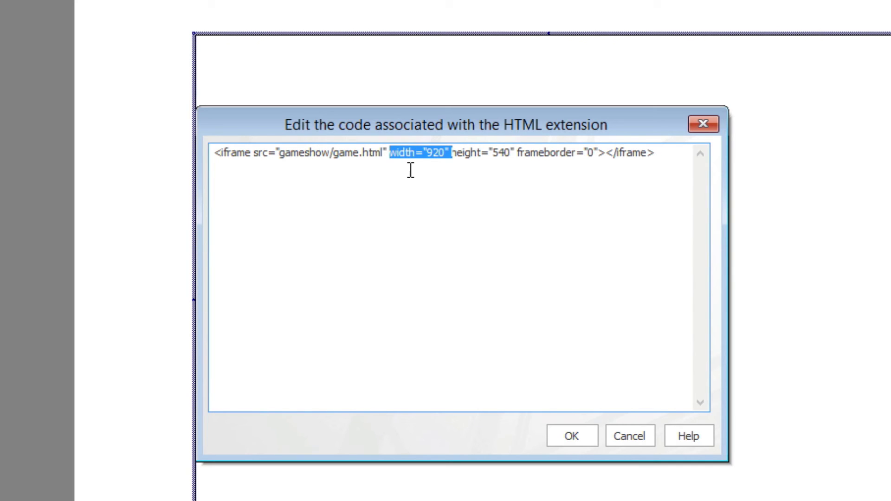
{"action": "left_click", "coordinate": [447, 154], "text": "shift"}
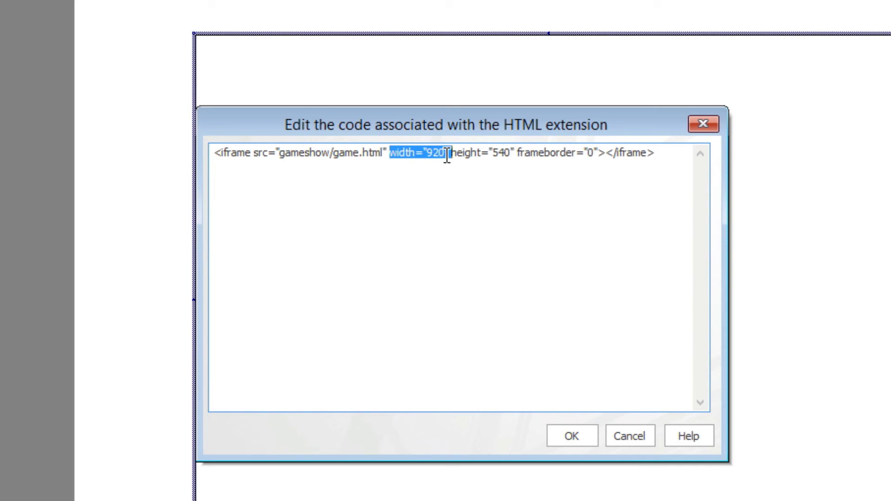
{"action": "double_click", "coordinate": [505, 154]}
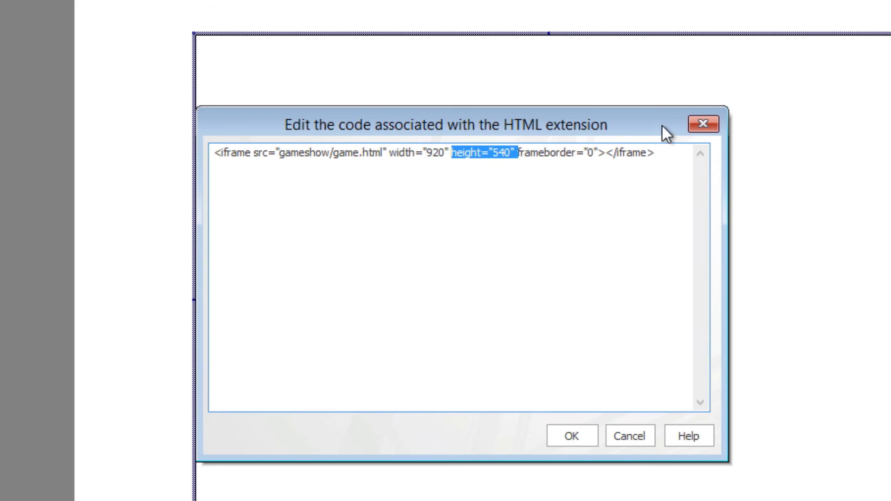
{"action": "left_click", "coordinate": [543, 153]}
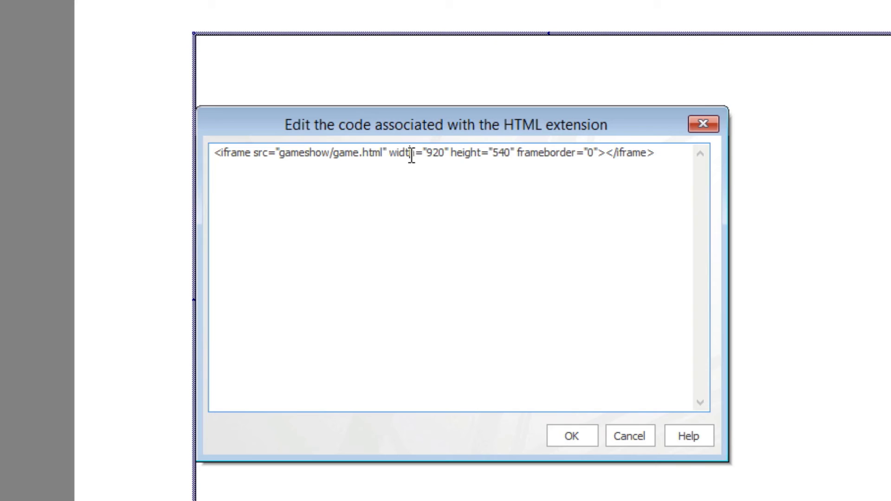
{"action": "double_click", "coordinate": [477, 154]}
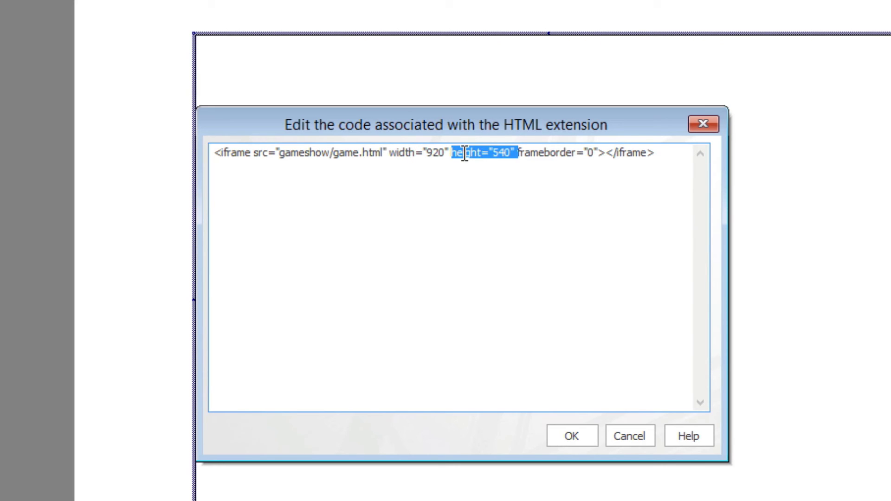
{"action": "left_click", "coordinate": [477, 153]}
{"action": "left_click", "coordinate": [556, 153]}
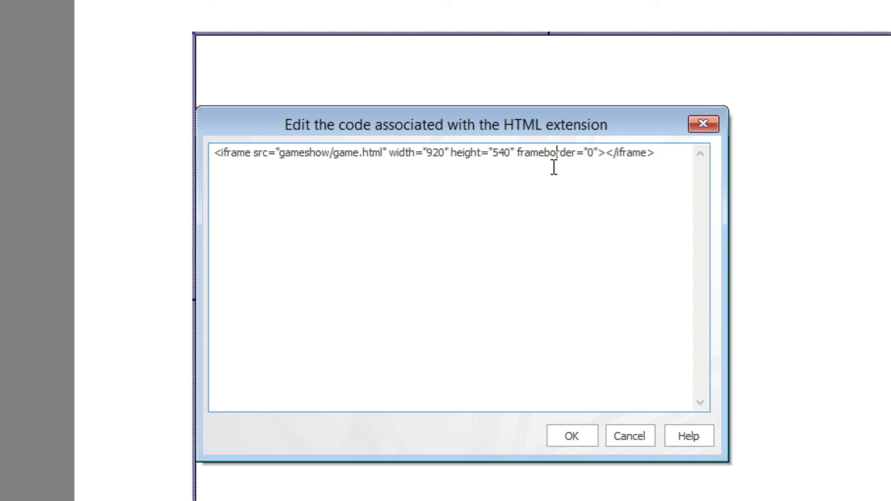
{"action": "double_click", "coordinate": [592, 153]}
{"action": "left_click", "coordinate": [599, 153]}
{"action": "left_click", "coordinate": [595, 438]}
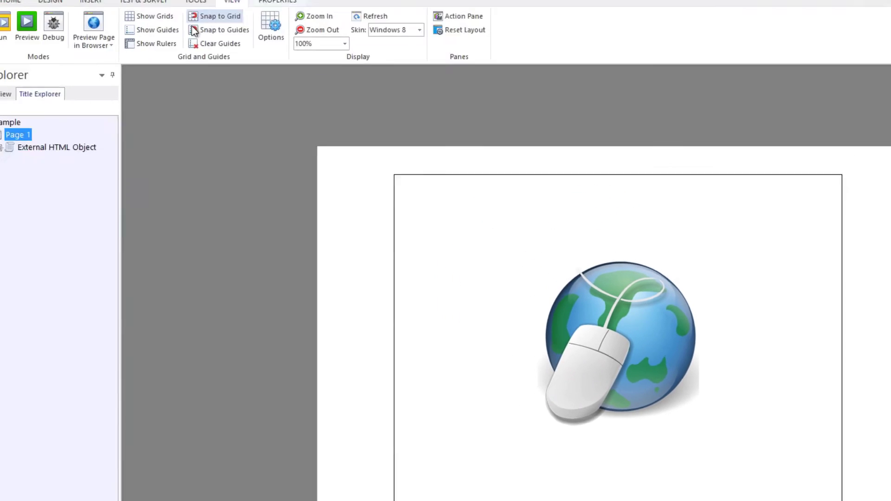
{"action": "left_click", "coordinate": [138, 67]}
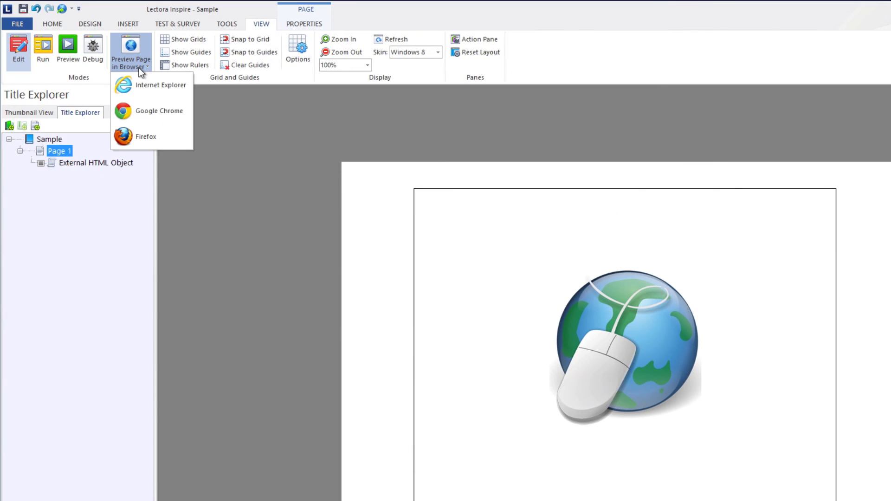
{"action": "left_click", "coordinate": [156, 115]}
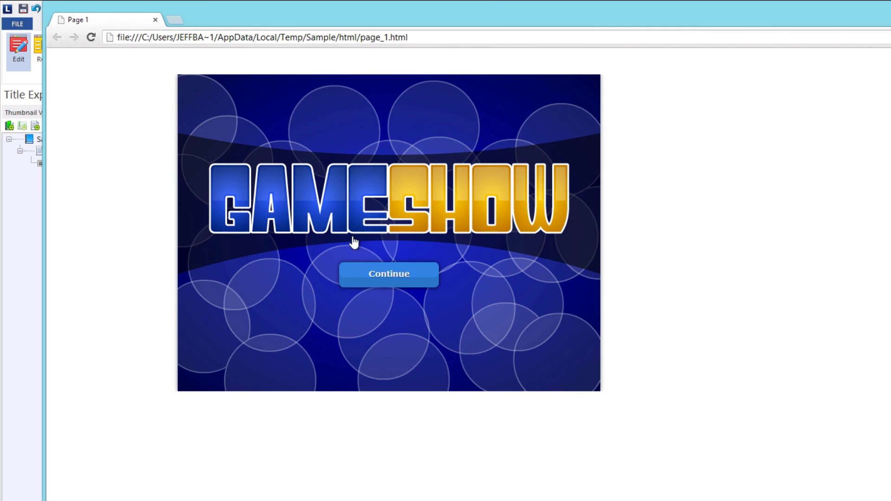
{"action": "left_click", "coordinate": [420, 284]}
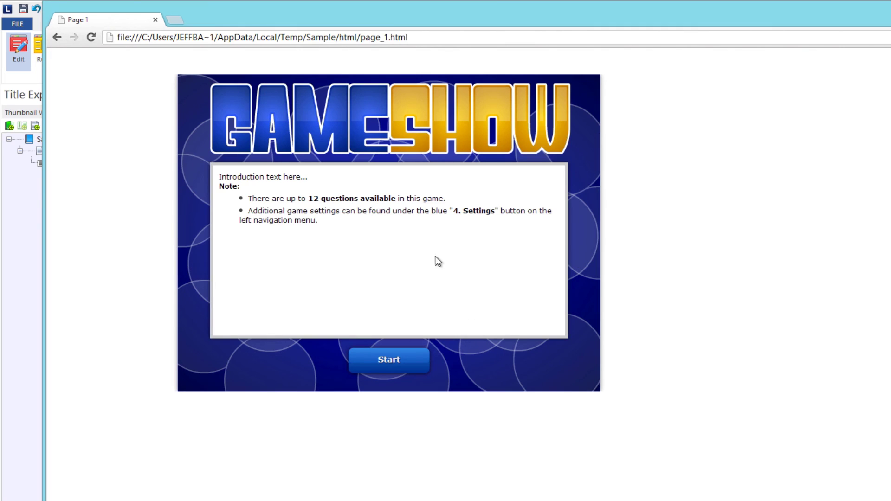
{"action": "left_click", "coordinate": [398, 360]}
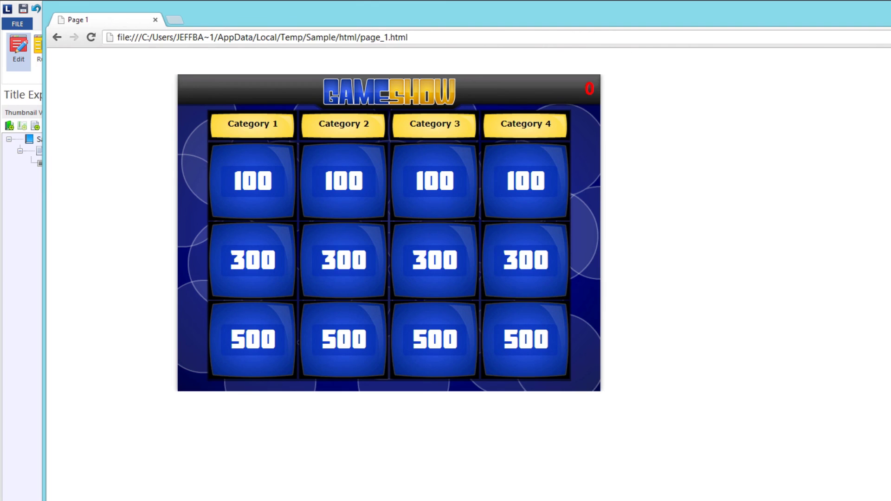
{"action": "key", "text": "alt+F4"}
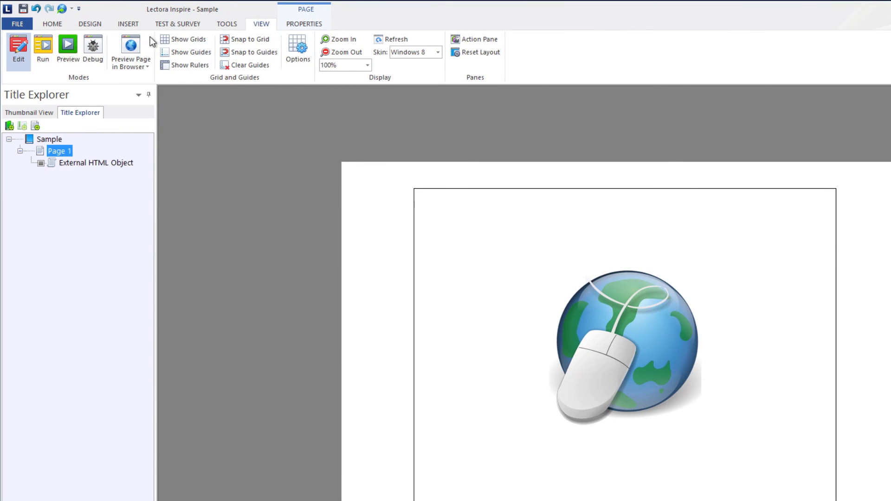
Step: Draw a rectangle just left of the game frame
{"action": "left_click", "coordinate": [129, 24]}
{"action": "left_click", "coordinate": [229, 39]}
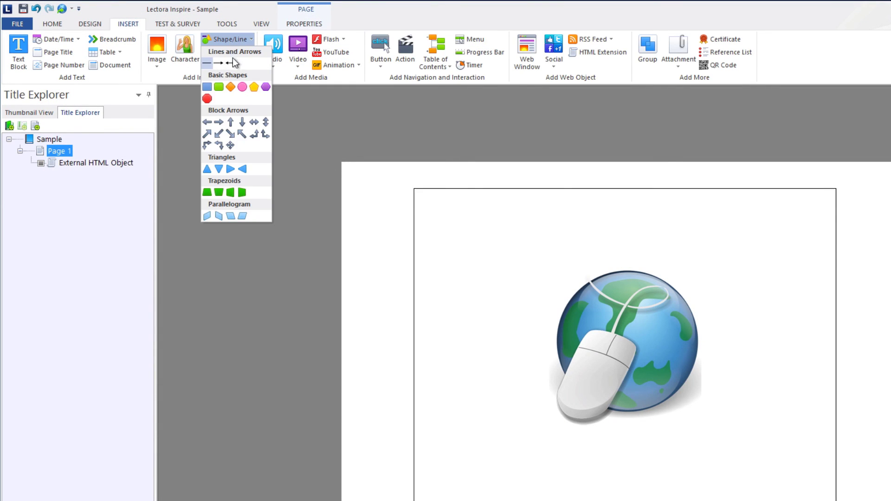
{"action": "left_click", "coordinate": [207, 87]}
{"action": "mouse_move", "coordinate": [352, 285]}
{"action": "left_mouse_down"}
{"action": "mouse_move", "coordinate": [393, 329]}
{"action": "mouse_move", "coordinate": [389, 278]}
{"action": "left_mouse_up"}
Step: Preview the page in Google Chrome, continue past the game's title screen, then deselect the rectangle
{"action": "left_click", "coordinate": [265, 25]}
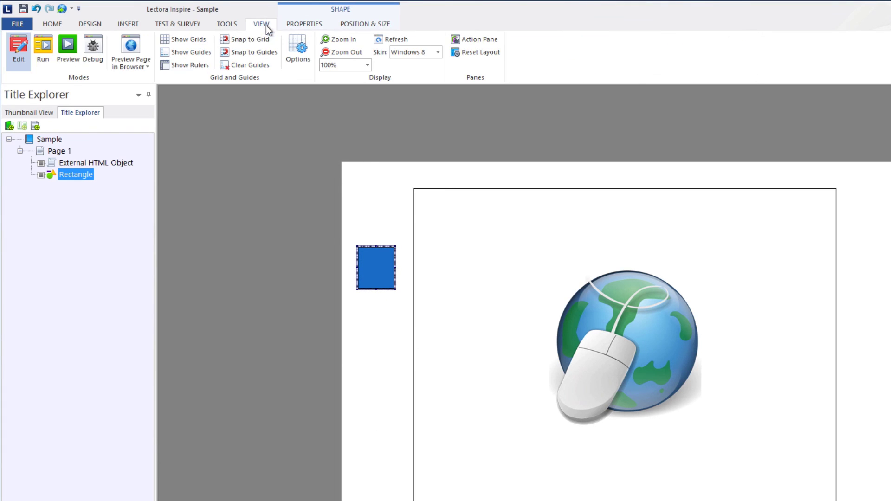
{"action": "left_click", "coordinate": [141, 66]}
{"action": "left_click", "coordinate": [149, 110]}
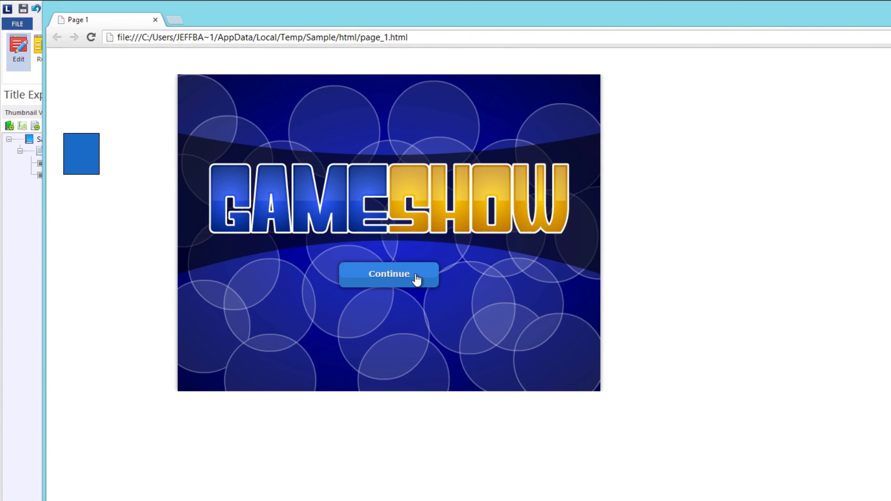
{"action": "left_click", "coordinate": [414, 277]}
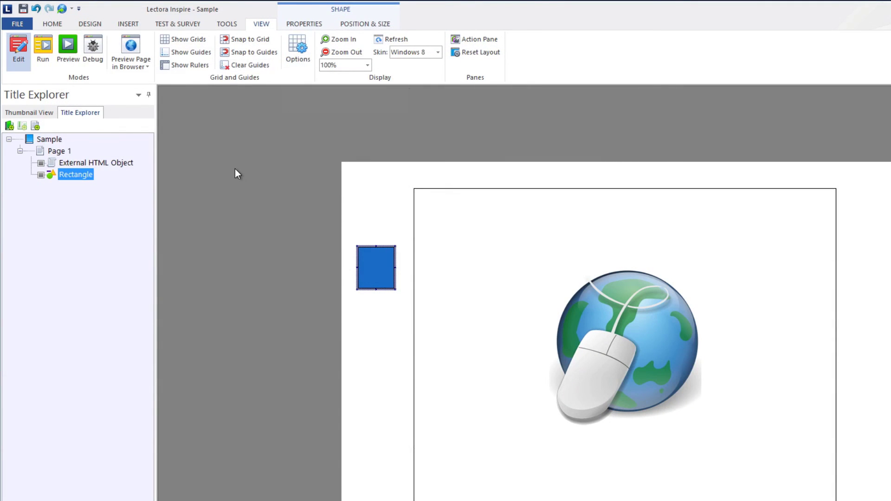
{"action": "left_click", "coordinate": [237, 173]}
{"action": "left_click", "coordinate": [122, 24]}
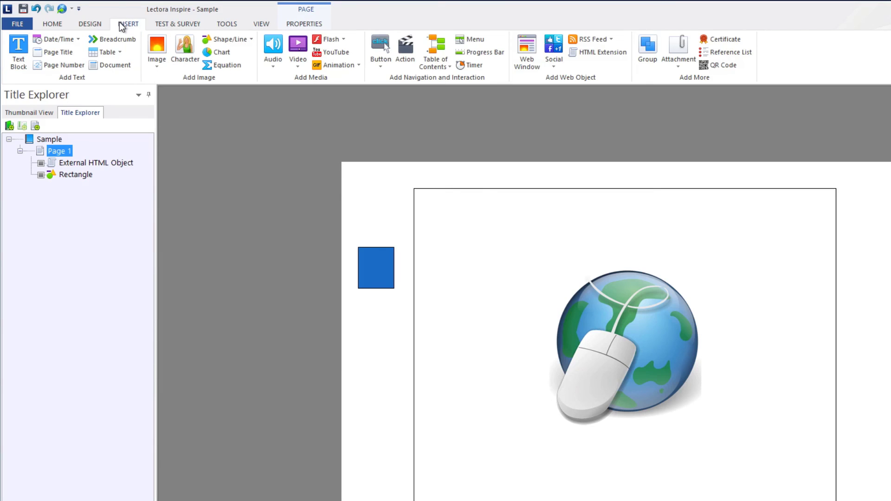